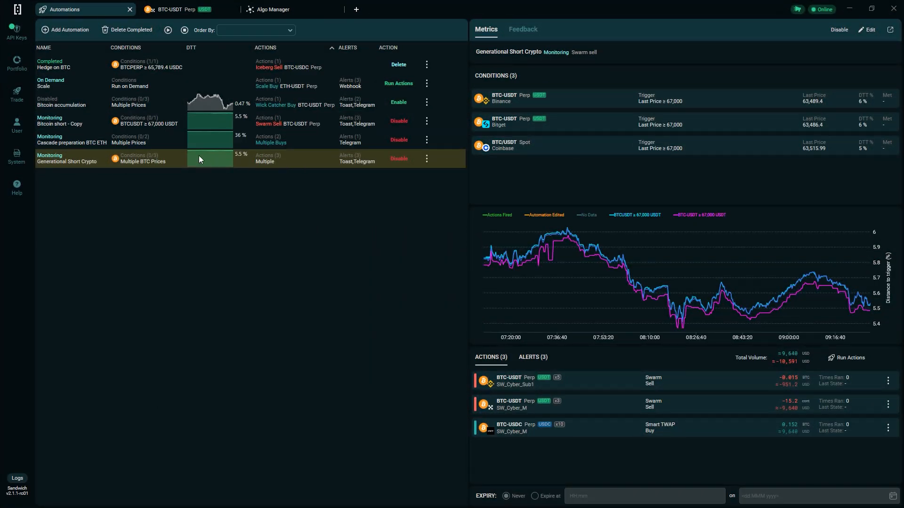
- Review the details of the listed automations and the options for starting, stopping and sorting them in bulk
click(148, 139)
click(153, 123)
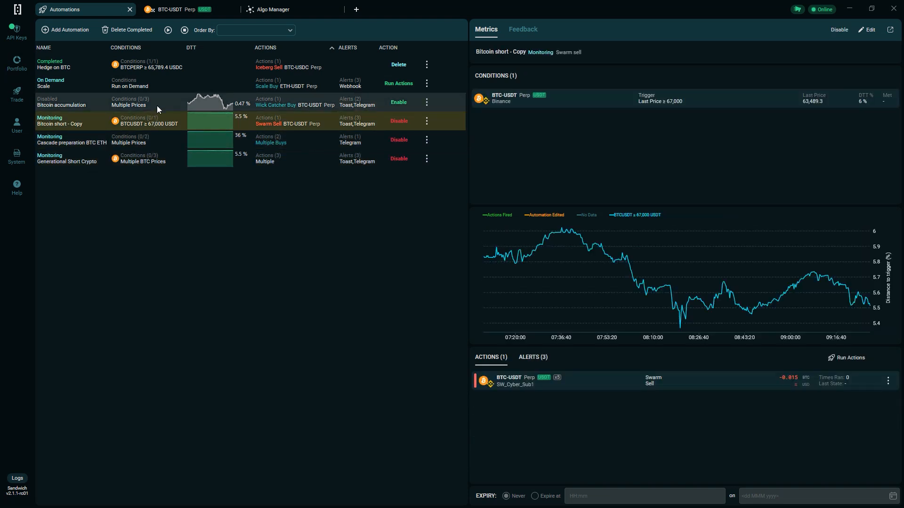
click(157, 104)
click(164, 68)
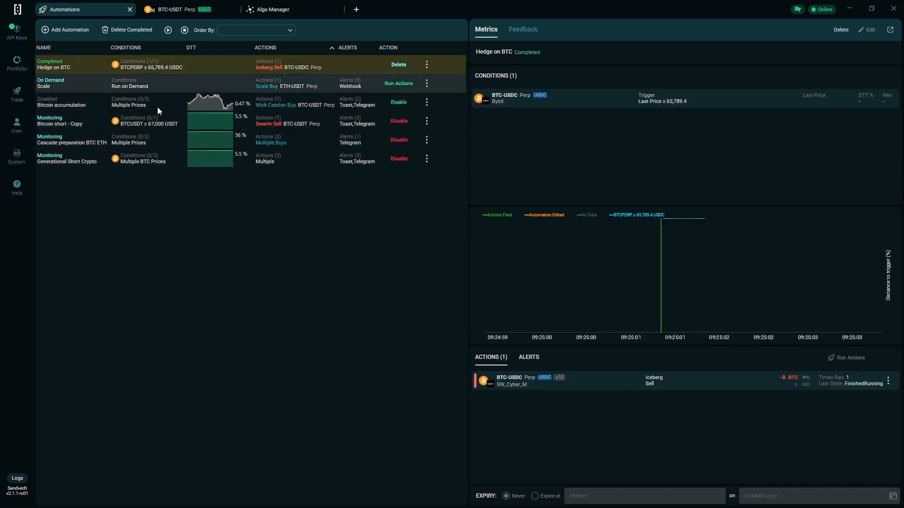
click(151, 159)
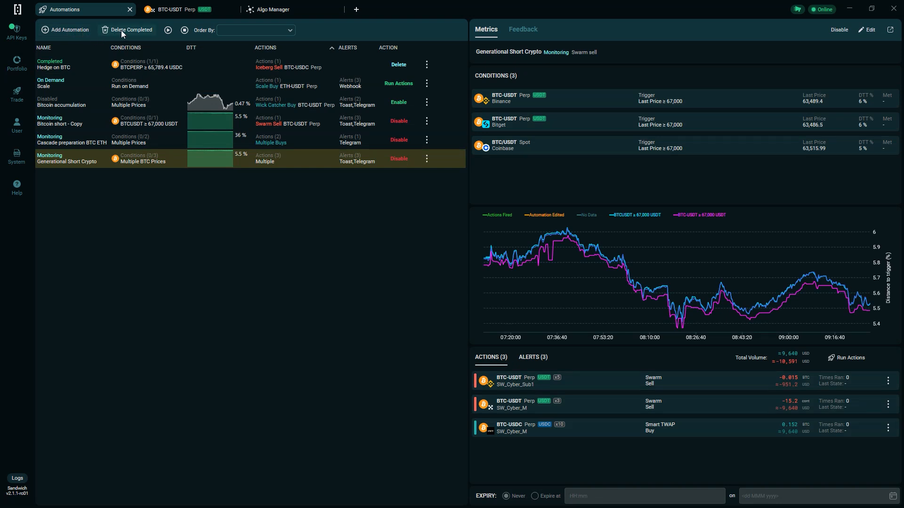
click(168, 30)
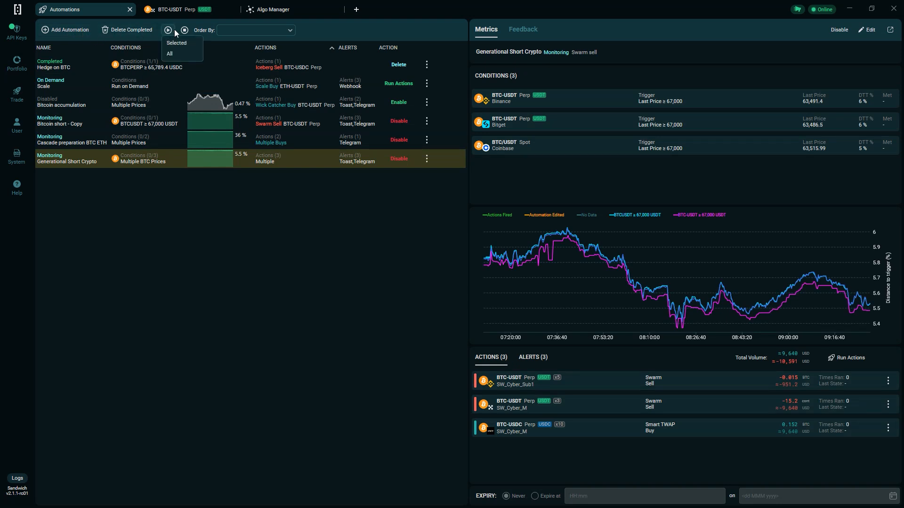
click(185, 31)
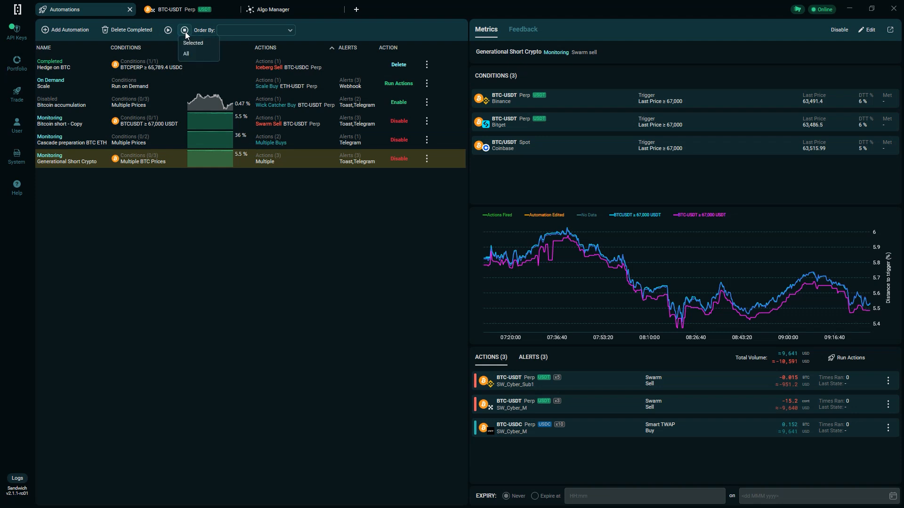
click(291, 31)
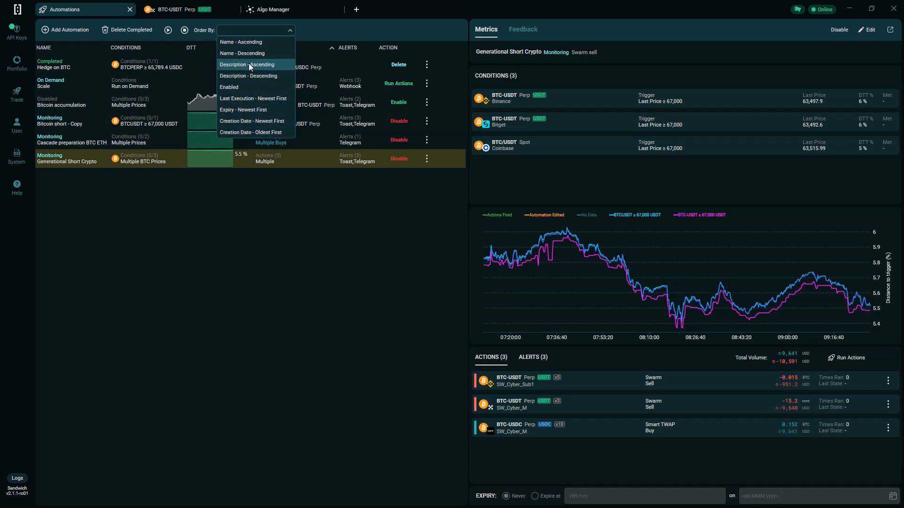
click(288, 31)
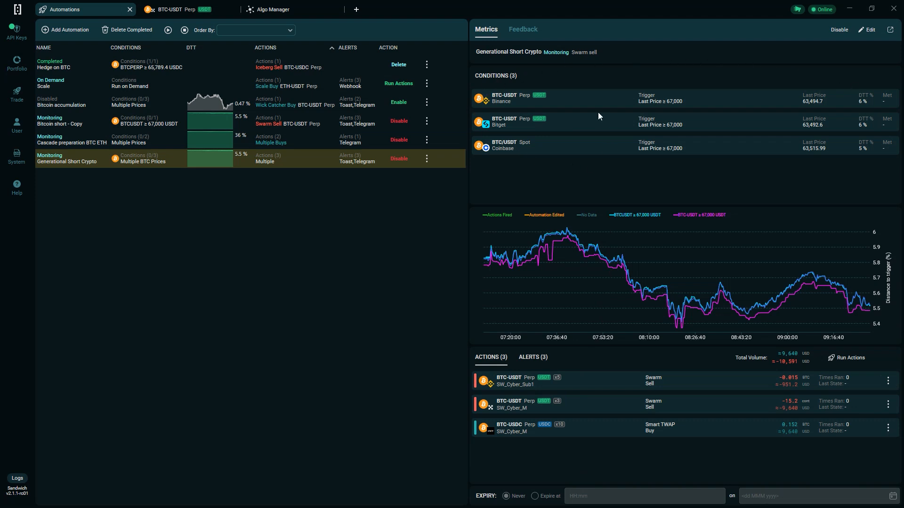
- Examine the alerts and feedback log of the Generational Short Crypto automation, filtering Debug and Info messages out and back in
click(533, 359)
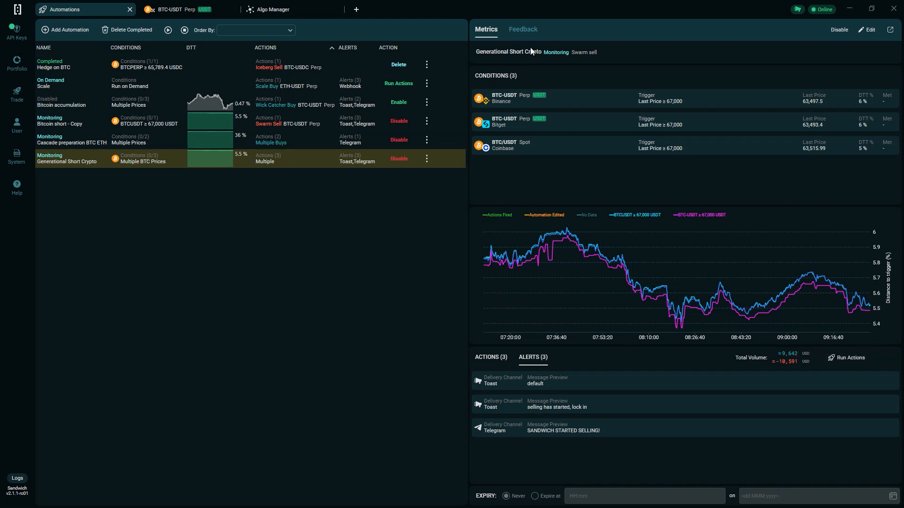
click(523, 30)
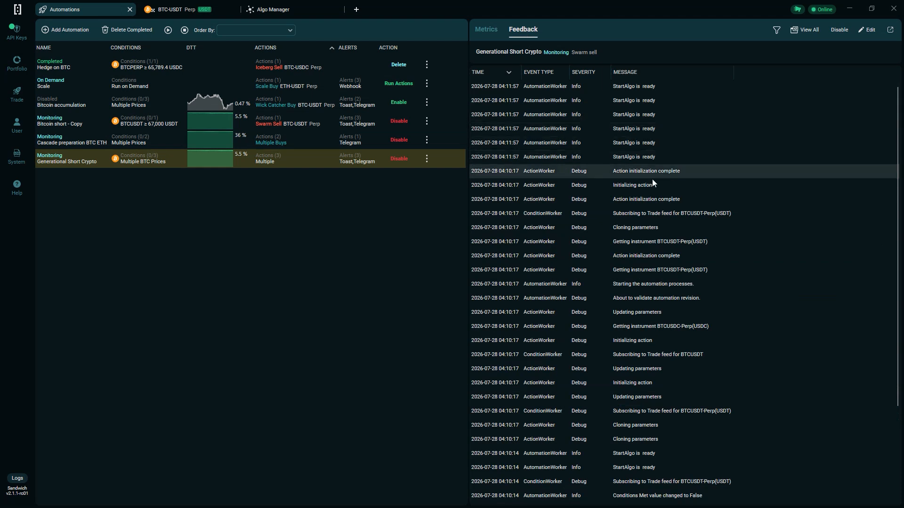
click(776, 31)
click(770, 62)
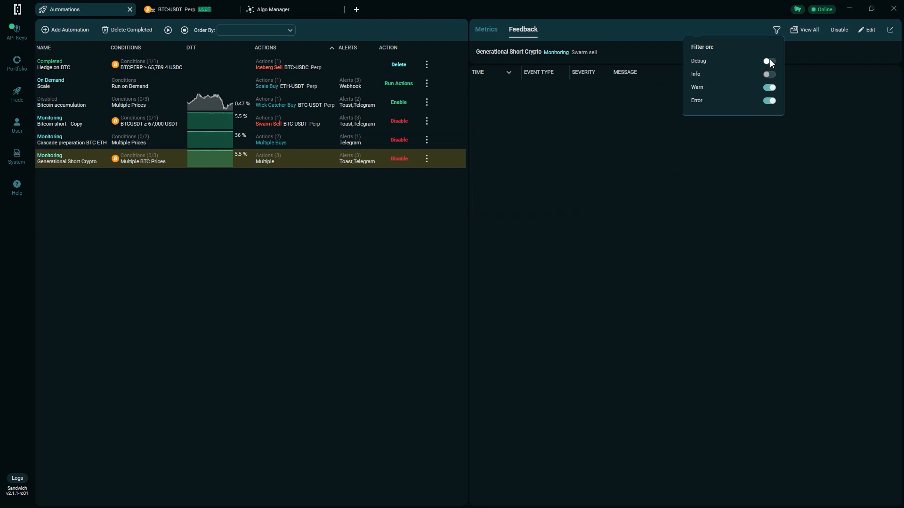
click(770, 61)
click(769, 75)
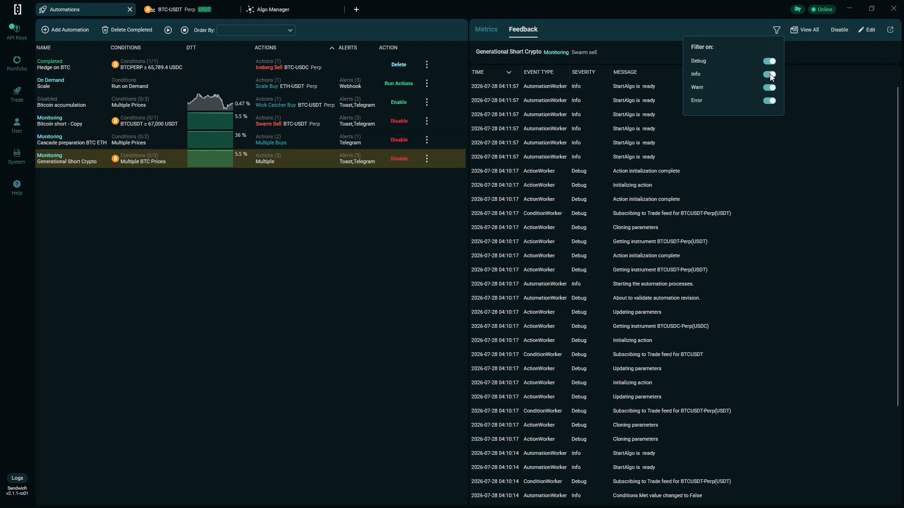
click(776, 32)
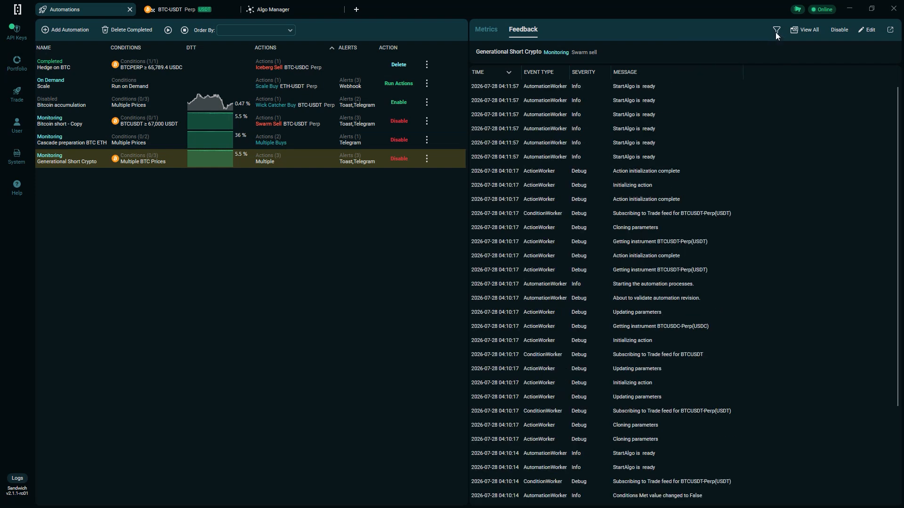
click(478, 31)
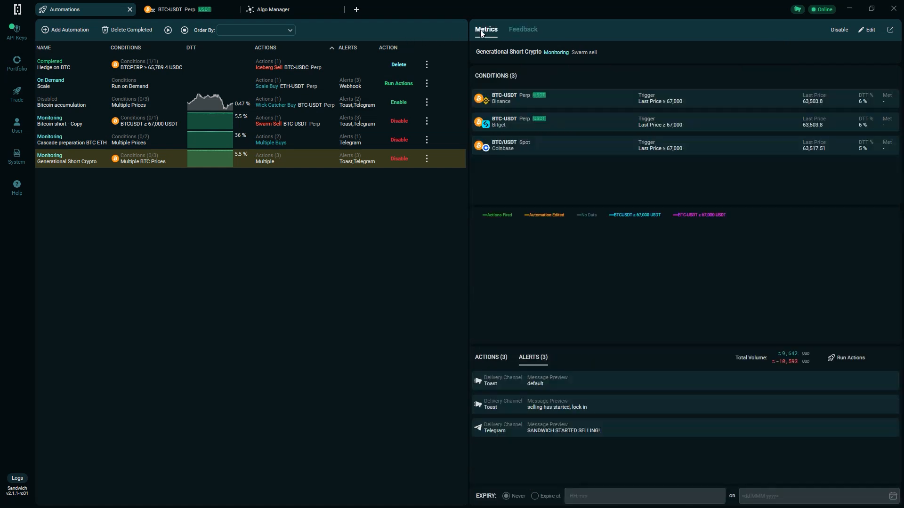
- On the BTC-USDT Perp chart, draw a horizontal ray at about 60,073 and a price range from about 63,497 down to it
click(178, 12)
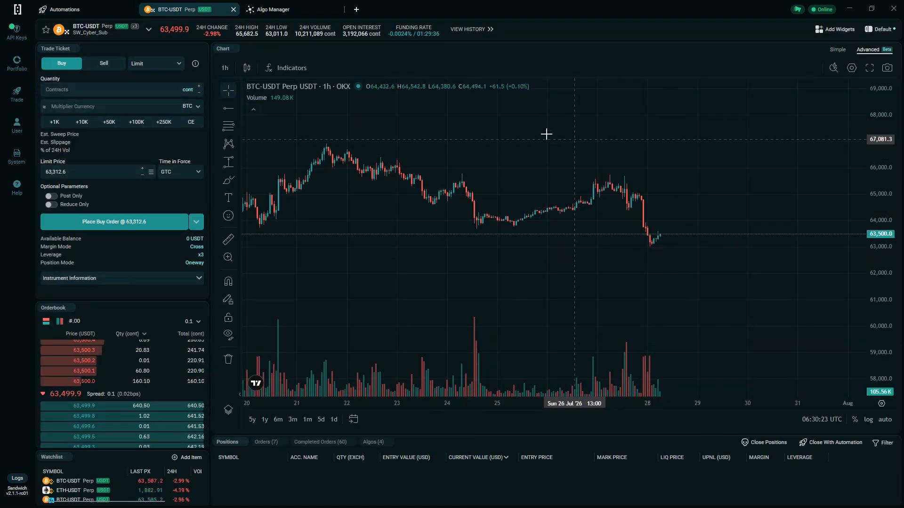
click(229, 108)
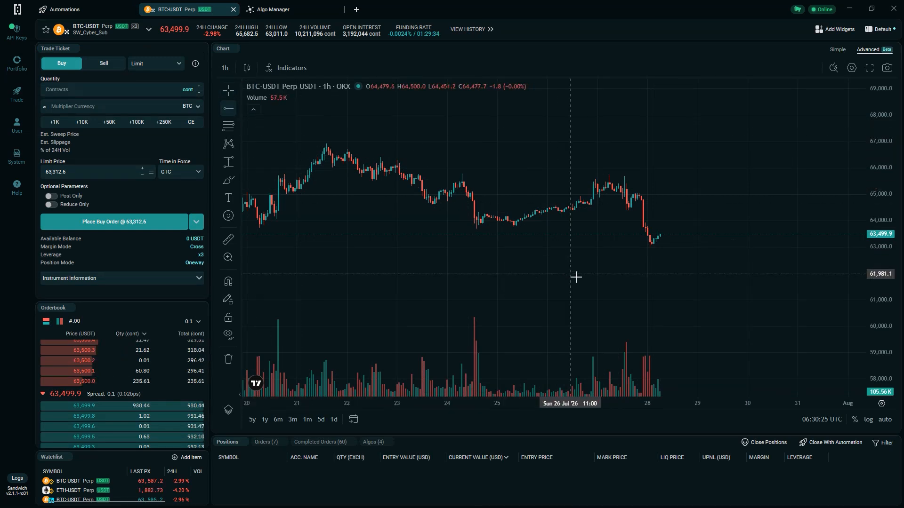
click(648, 325)
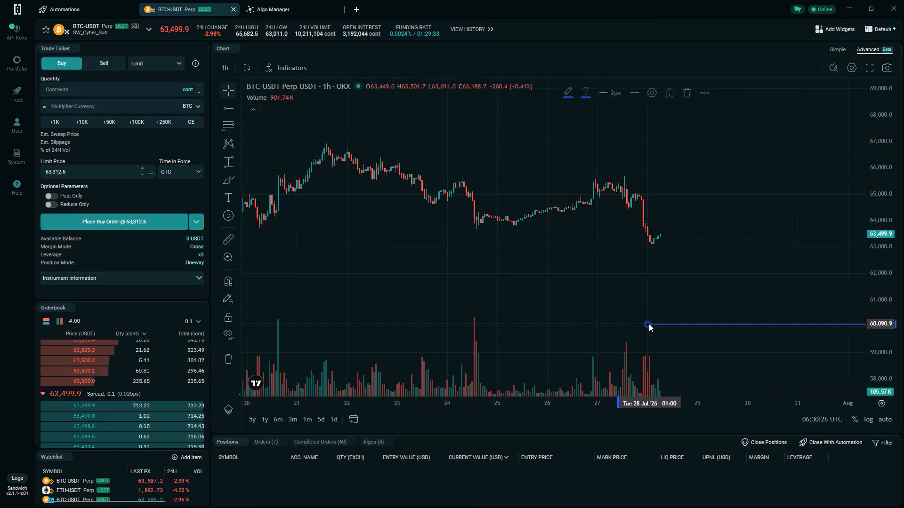
click(228, 164)
click(685, 234)
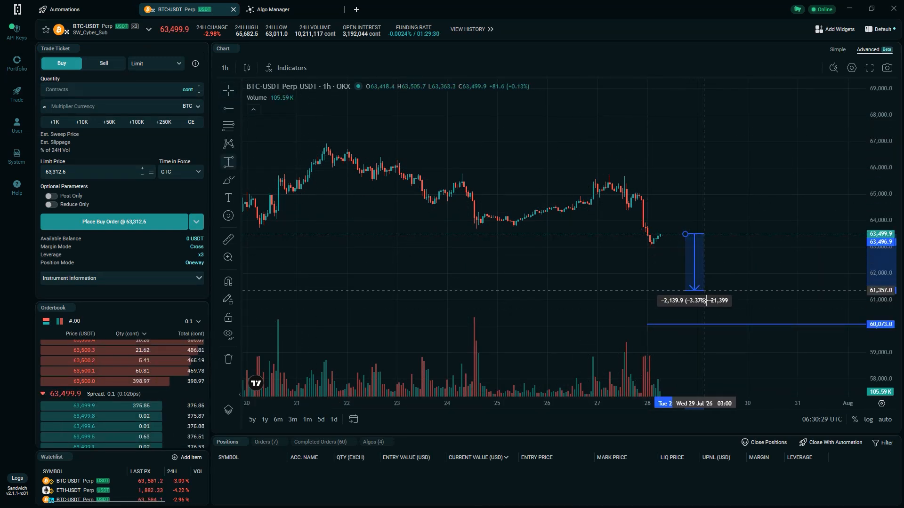
click(714, 325)
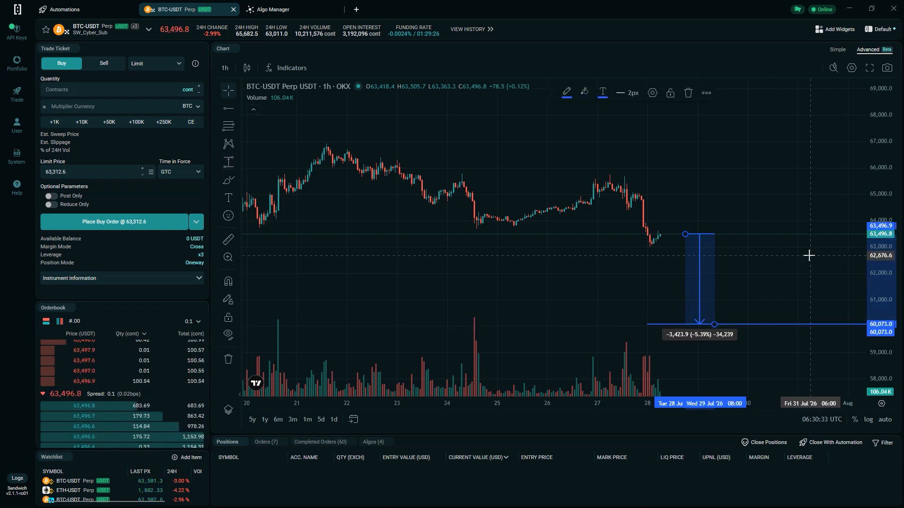
- Create a new automation named "BTC Limit Entry" with the description "Limit"
click(93, 11)
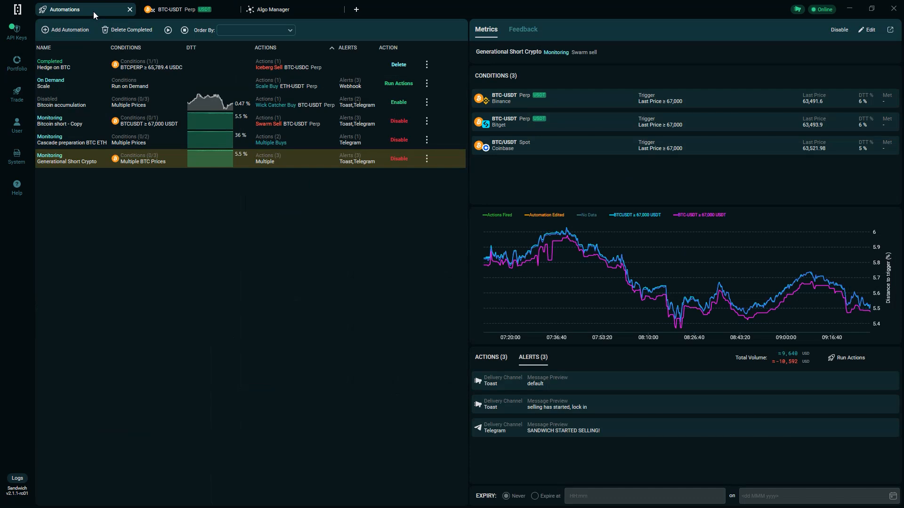
click(68, 31)
click(370, 121)
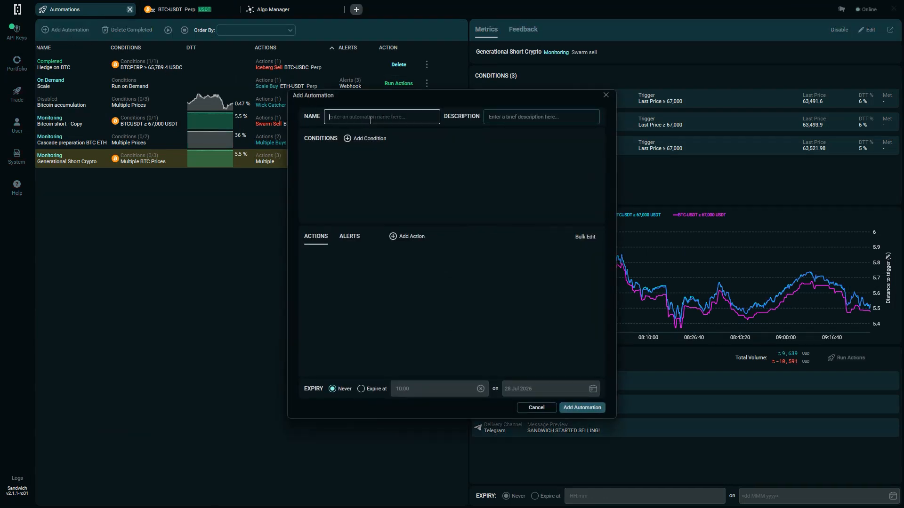
text(BTC Limit Entry)
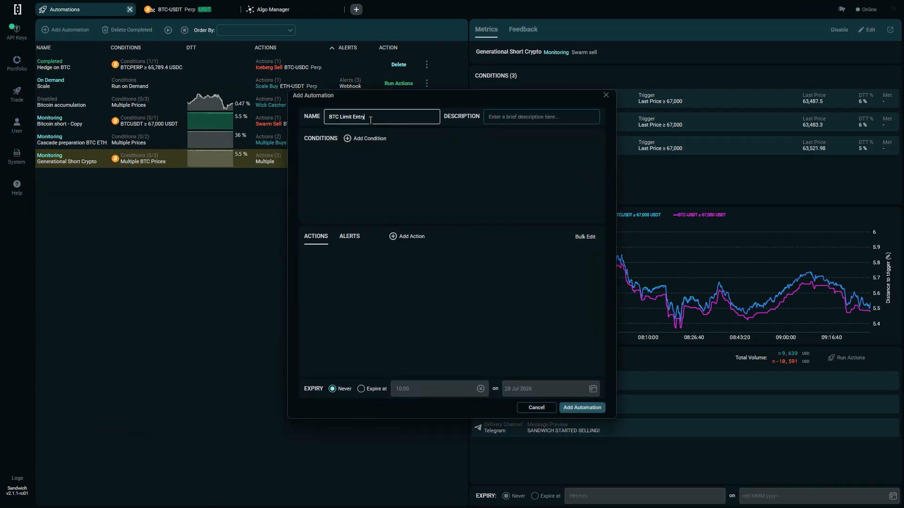
click(523, 118)
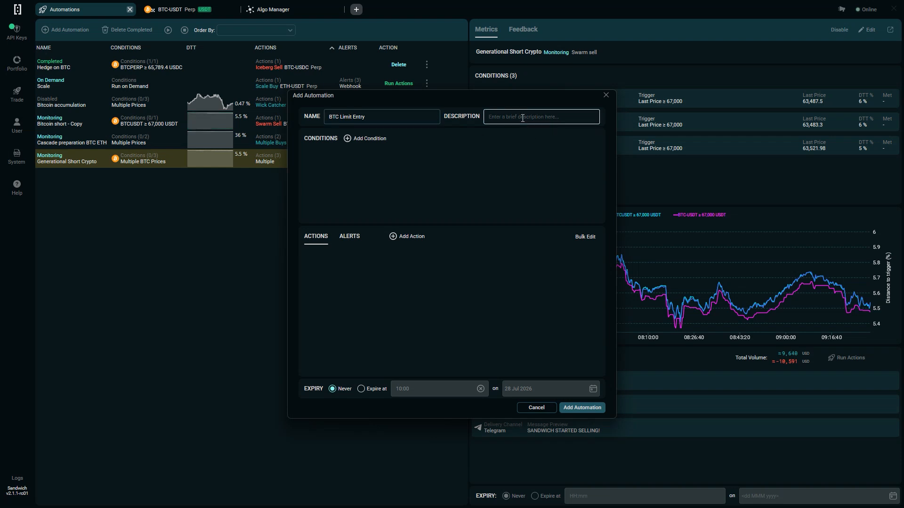
text(Limit)
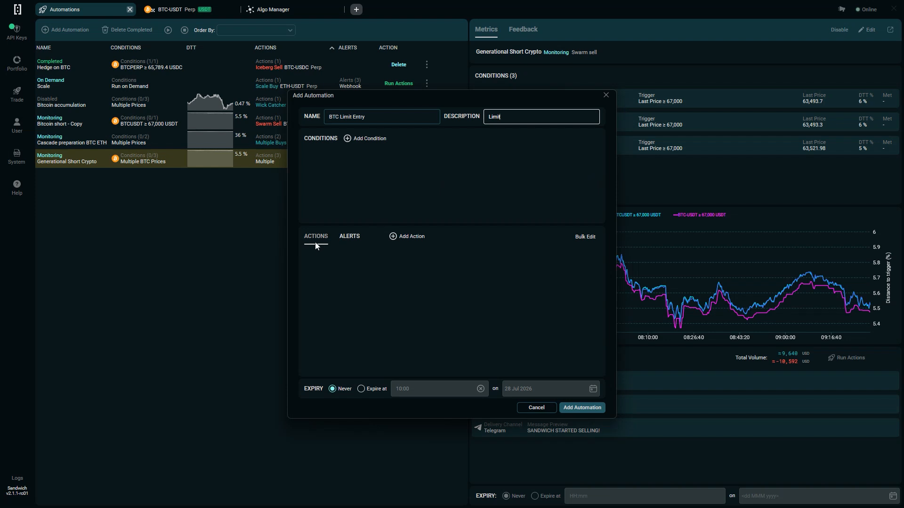
click(348, 237)
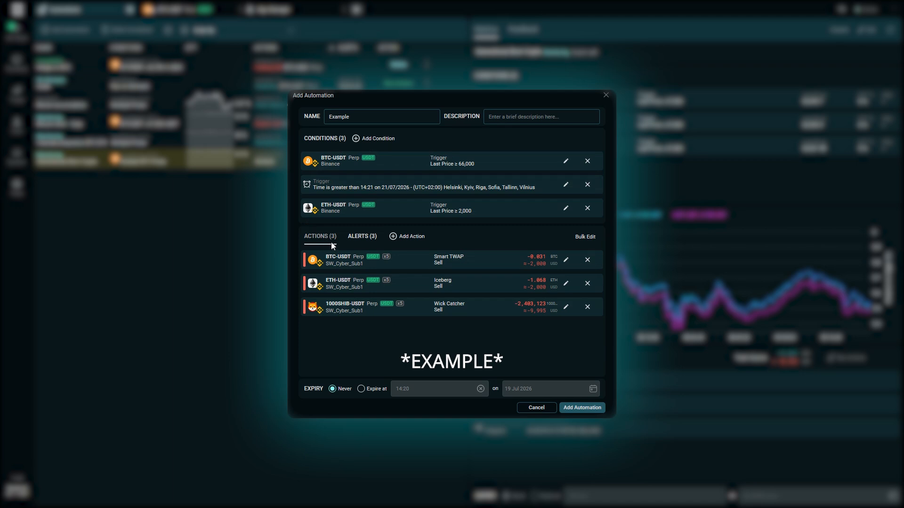
click(359, 236)
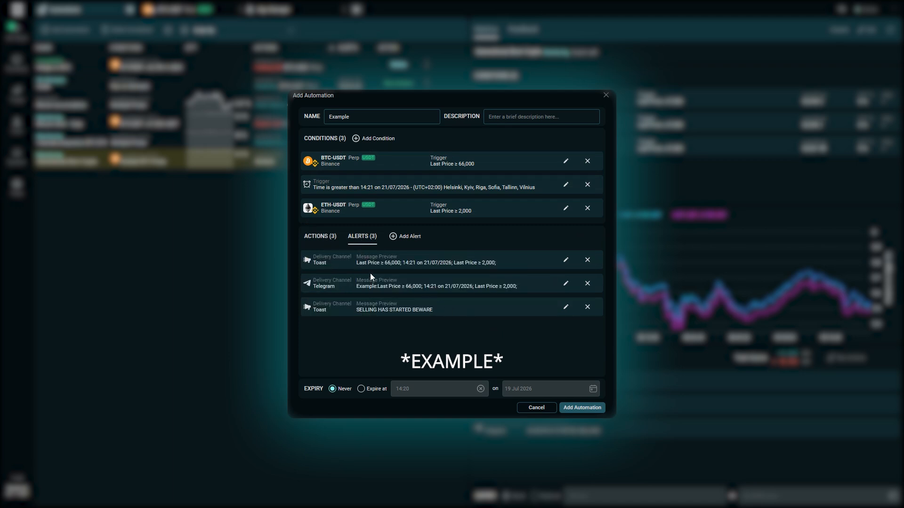
click(315, 236)
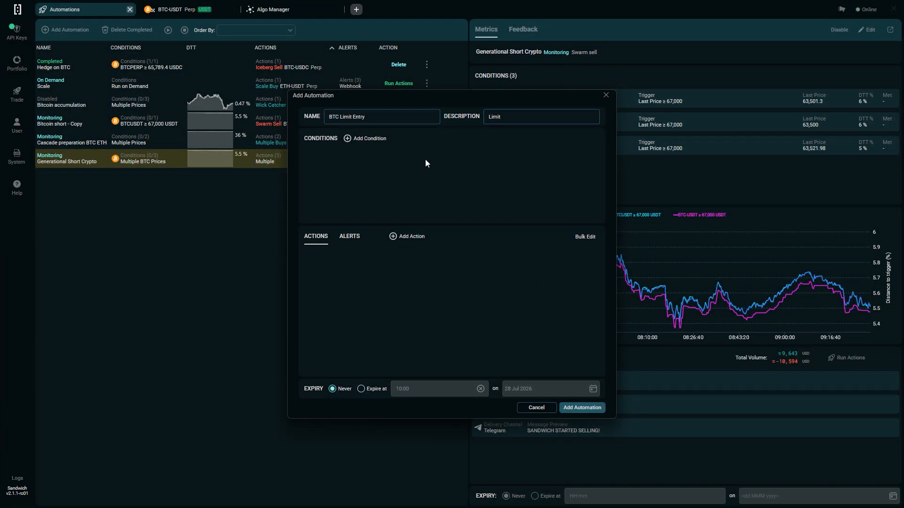
- Add a price condition to the automation: Binance BTC-USDT Perp Last Price ≤ 60,000
click(362, 140)
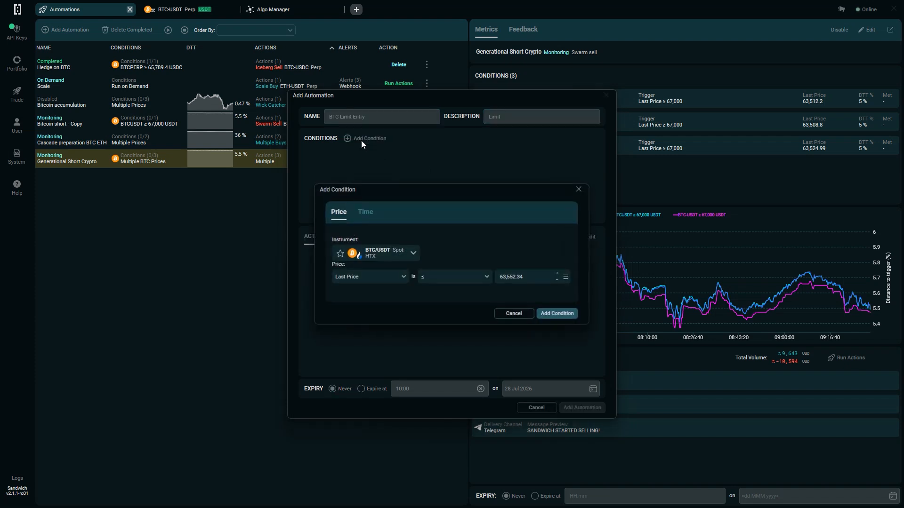
click(376, 256)
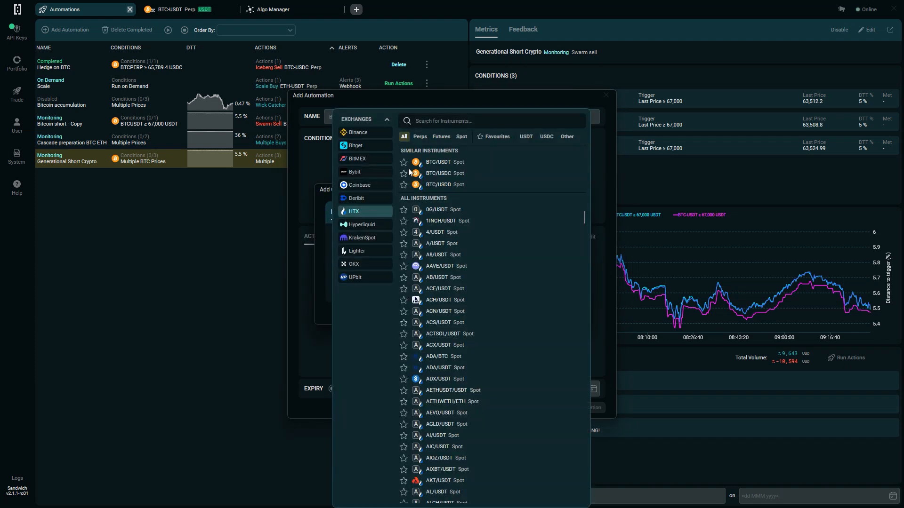
click(360, 132)
click(438, 173)
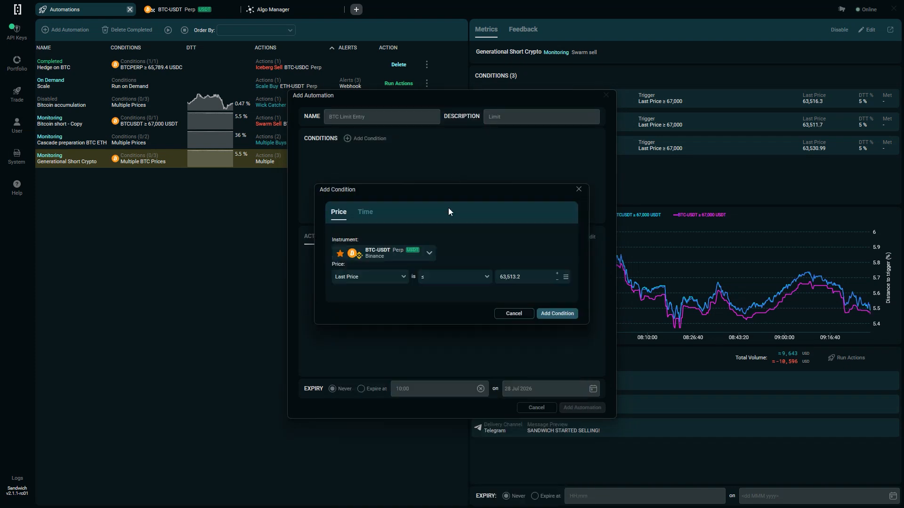
click(513, 277)
text(60,000)
click(551, 313)
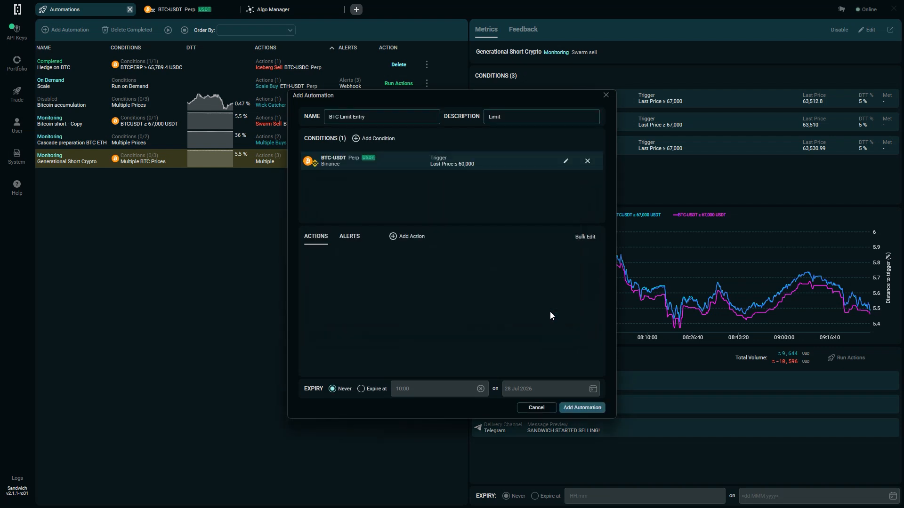
- Add a BTC-USDT Perp limit buy action for 1,000 USD at a limit price of 60,000 to the automation
click(405, 241)
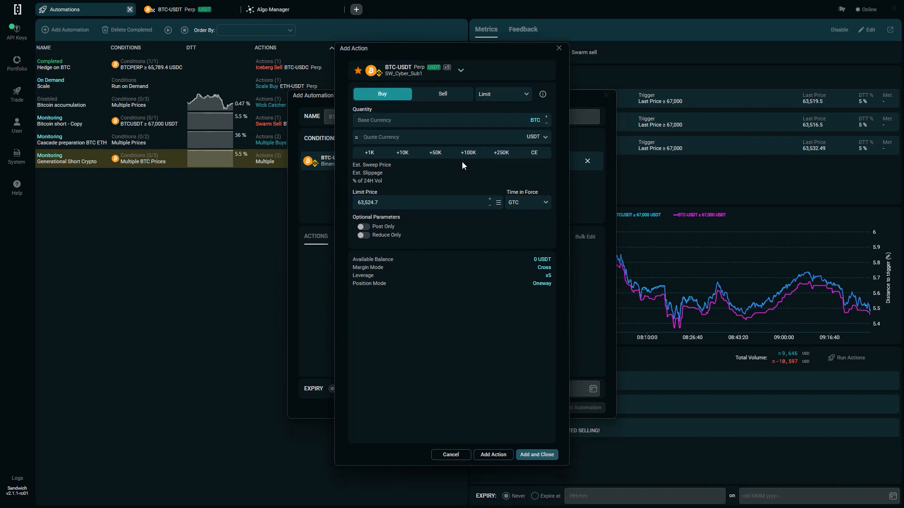
click(371, 153)
drag(381, 202, 313, 203)
text(60,000)
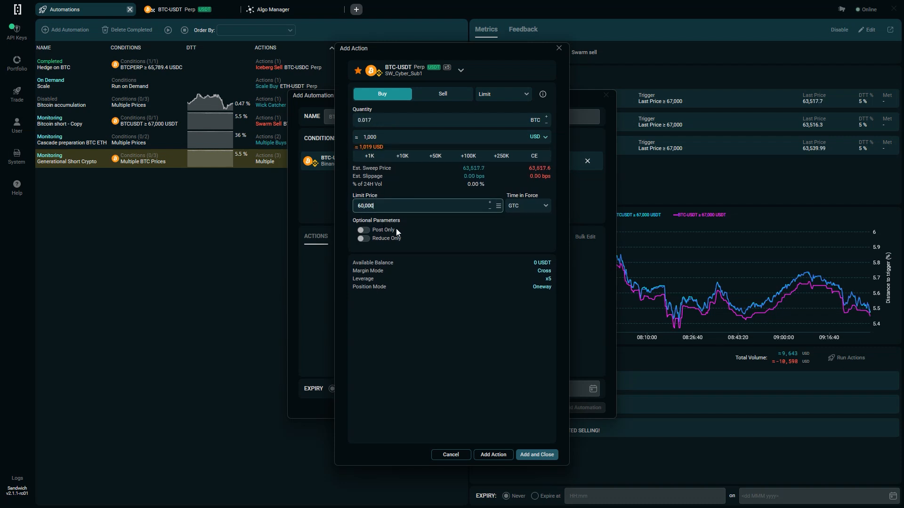
click(542, 456)
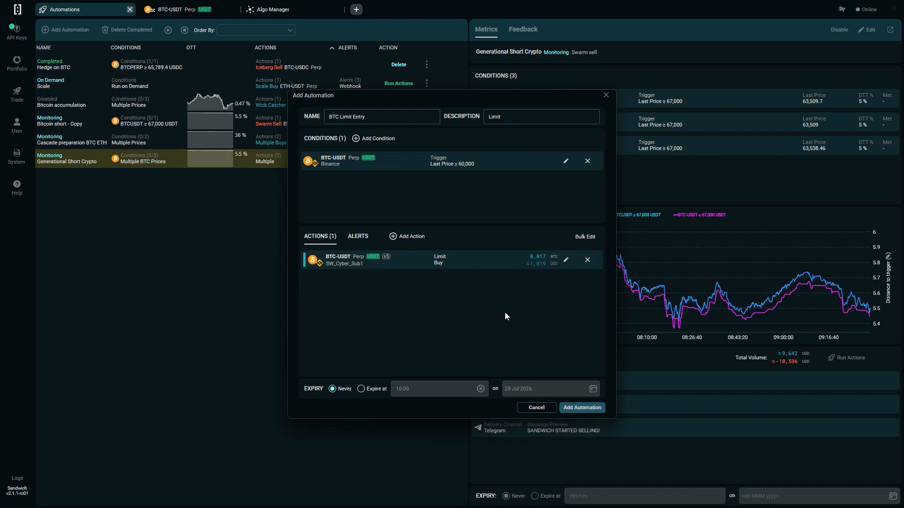
- Look through the Telegram and Webhook alert options, then add a Toast alert with the default message to the automation
click(357, 238)
click(408, 240)
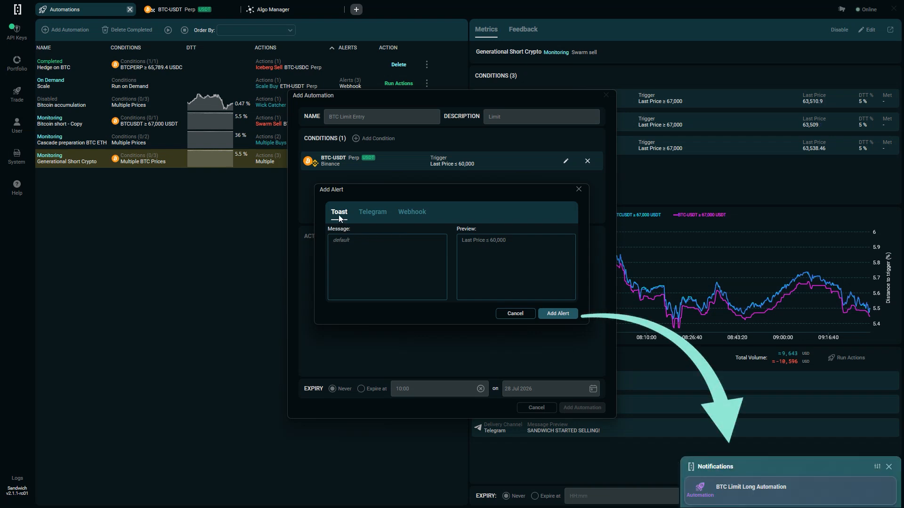
click(370, 213)
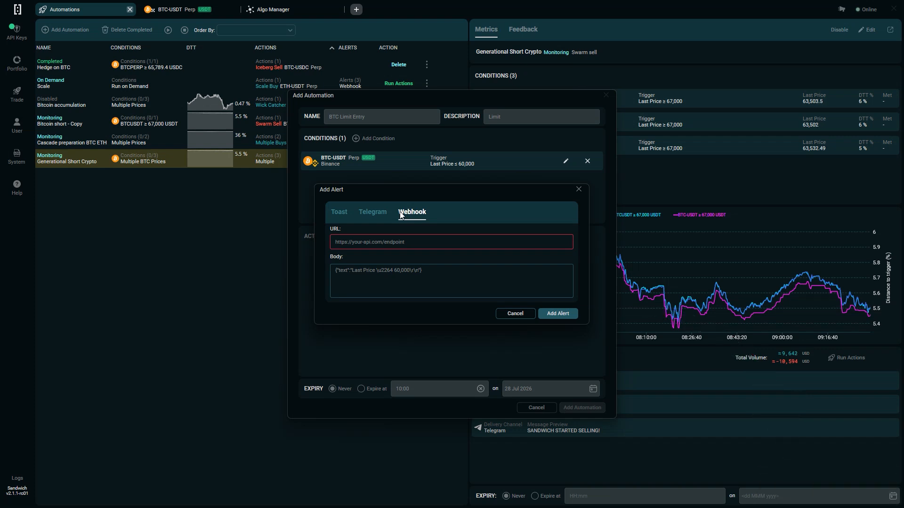
click(335, 214)
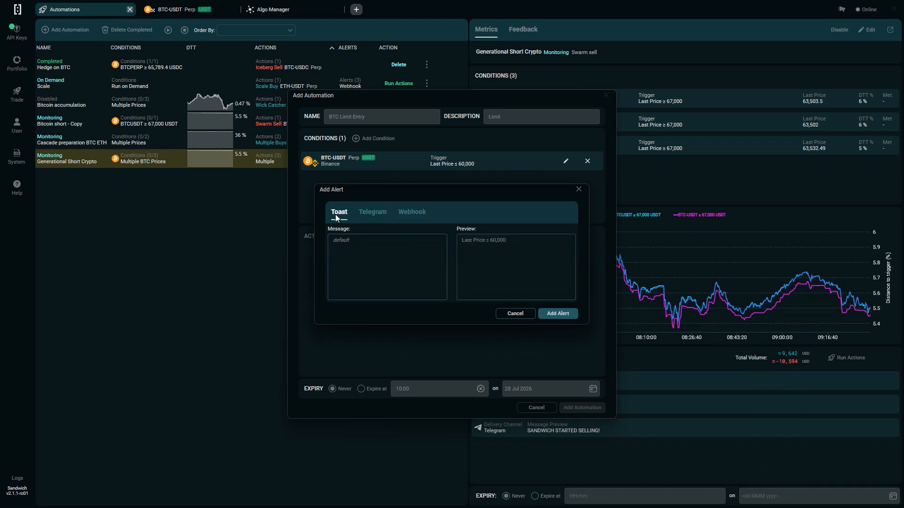
click(557, 314)
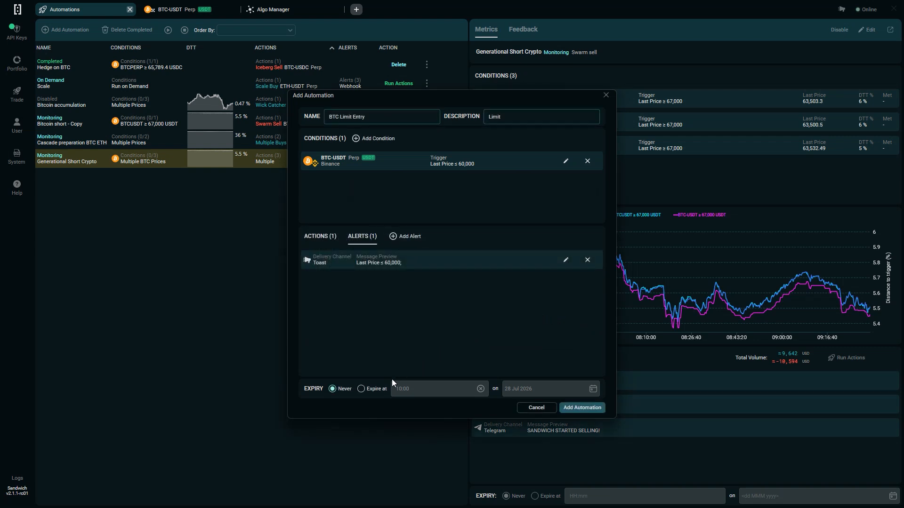
- Try an expiry of 10:00 on 24 Dec 2026 for the automation
click(361, 389)
click(593, 390)
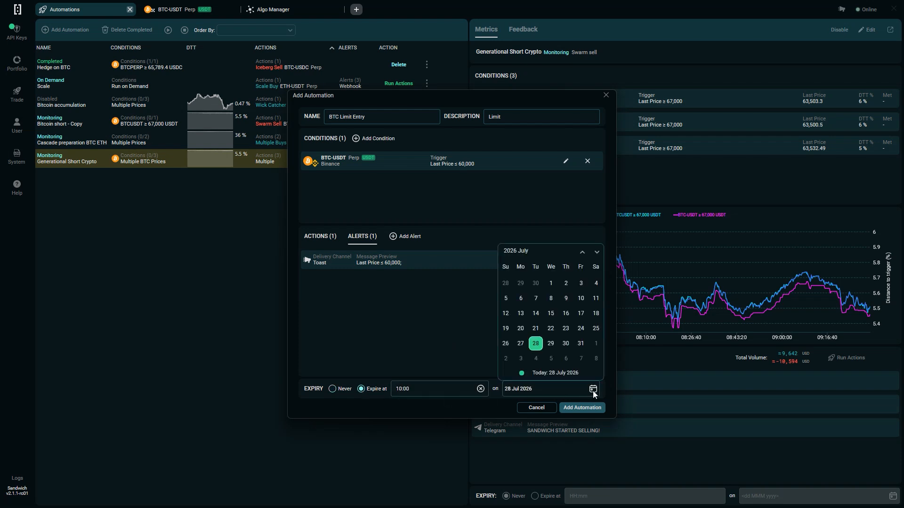
scroll(561, 334, down, 3)
scroll(566, 329, down, 2)
click(566, 328)
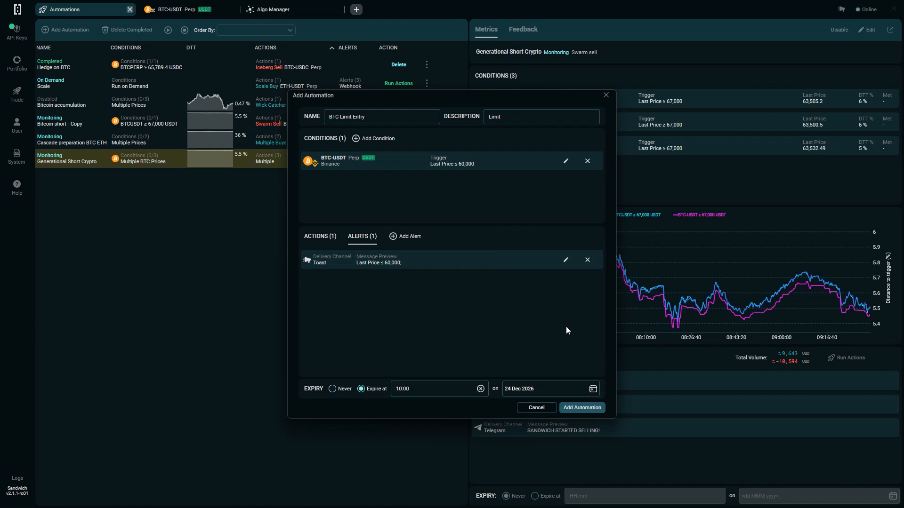
- Set the automation's expiry to Never, then add and confirm the automation
click(333, 389)
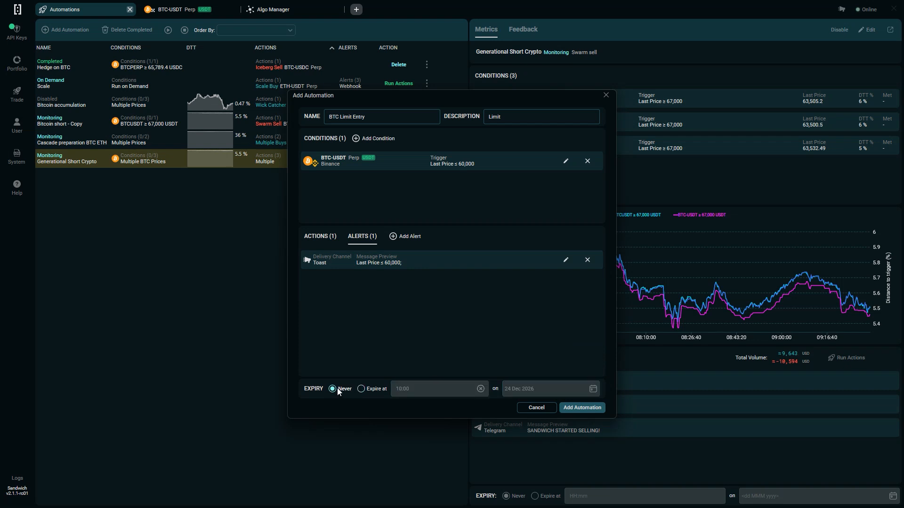
click(582, 413)
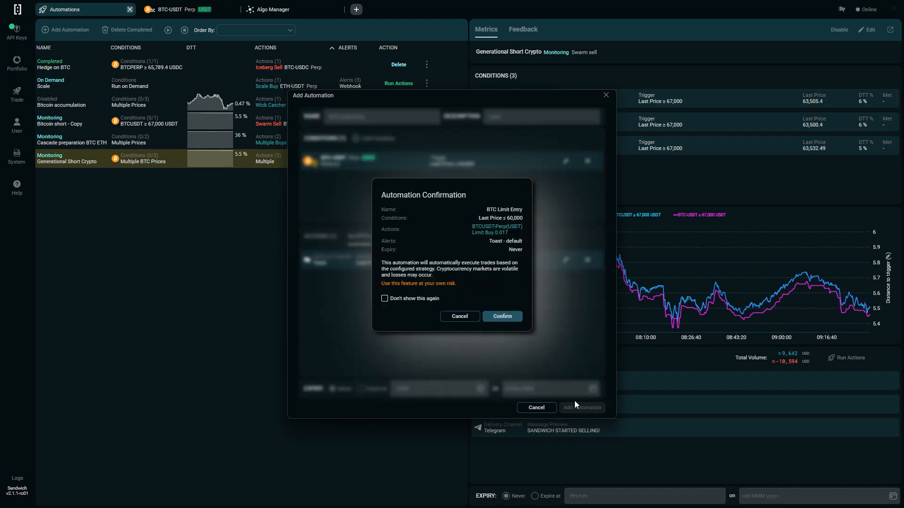
click(513, 320)
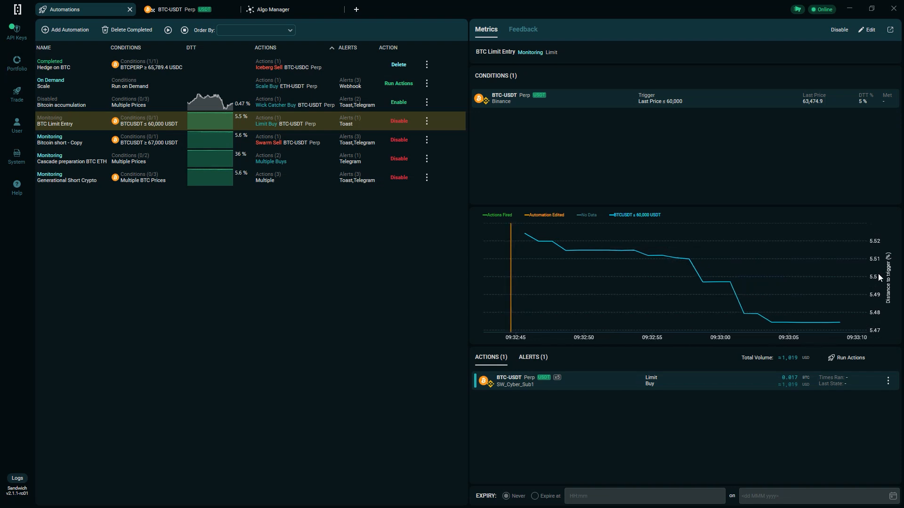
- Toggle the Actions Fired and Automation Edited series on the BTC Limit Entry chart off and on again
click(491, 219)
click(541, 219)
click(542, 219)
click(495, 215)
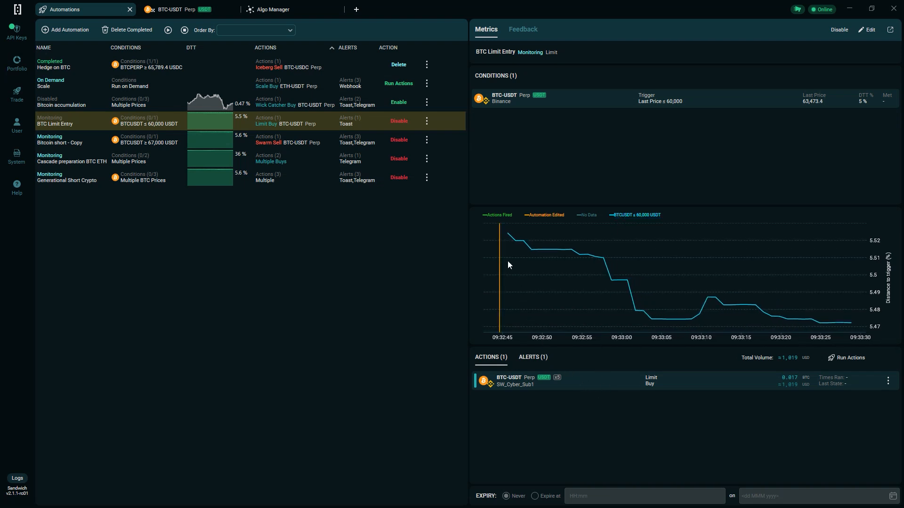
- Disable and re-enable the BTC Limit Entry automation, and look over the commands available for it
click(400, 124)
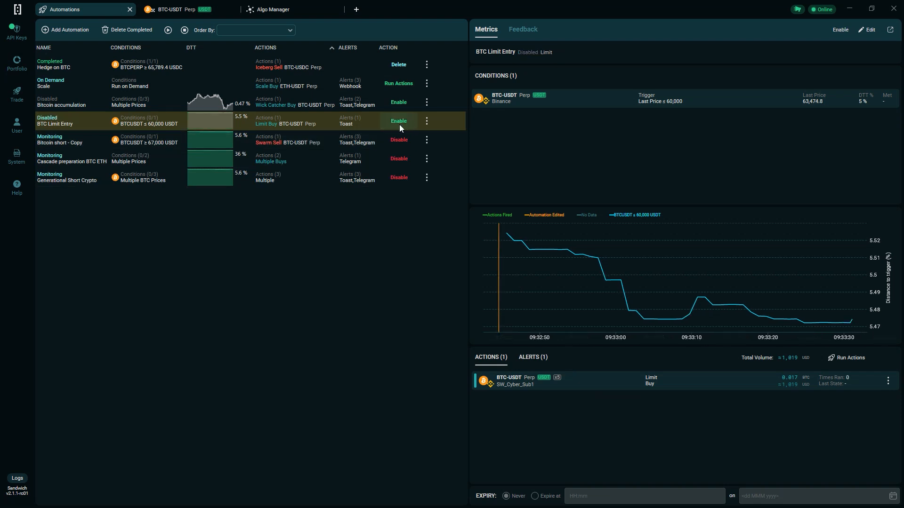
click(403, 123)
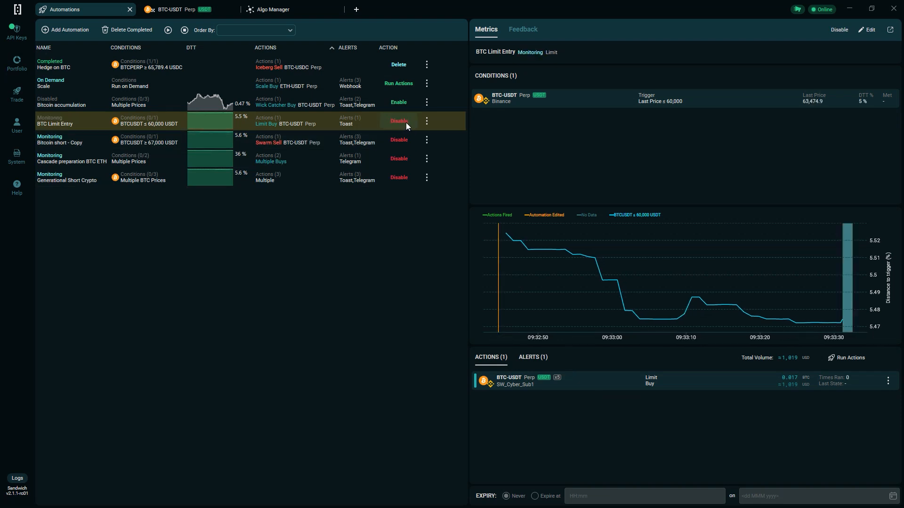
right_click(350, 119)
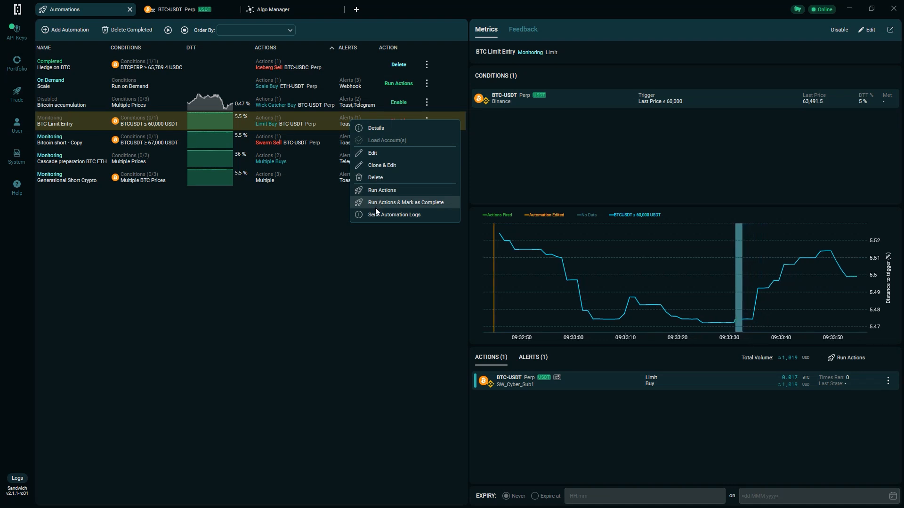
click(368, 231)
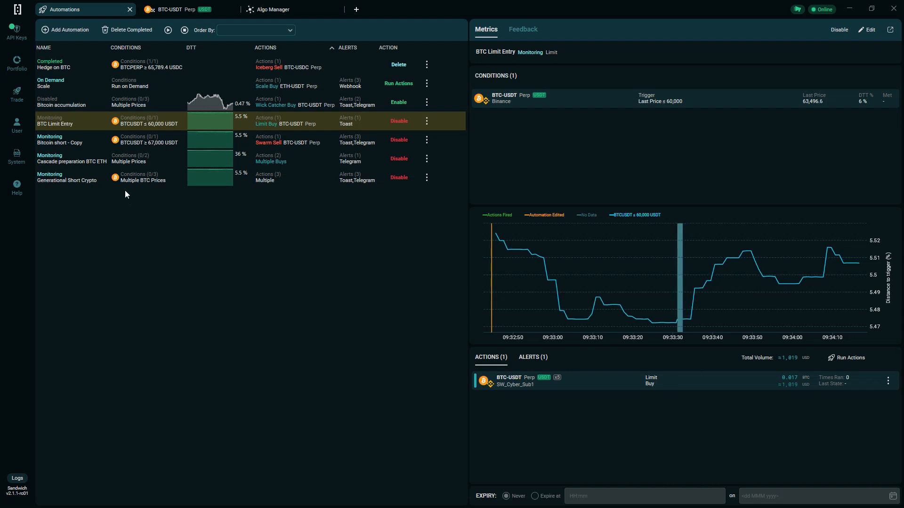
- Start a new automation named "Limit"
click(70, 28)
click(366, 115)
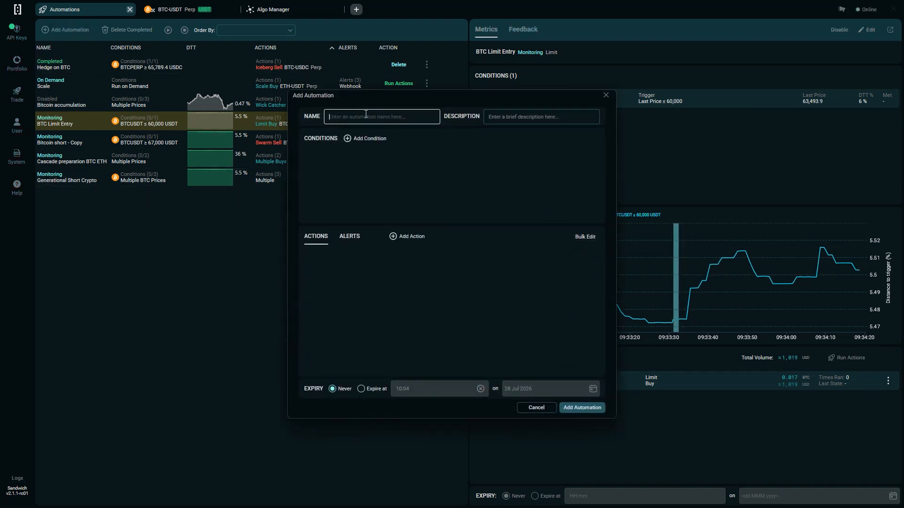
text(Limit)
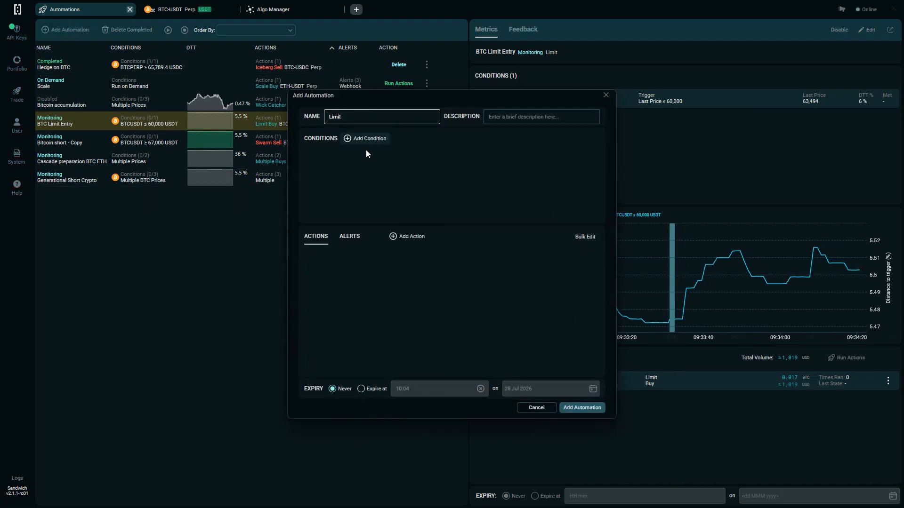
- Start a Smart TWAP buy action for BTC-USDT Perp on the Binance SW_Cyber_M account in the new automation
click(407, 236)
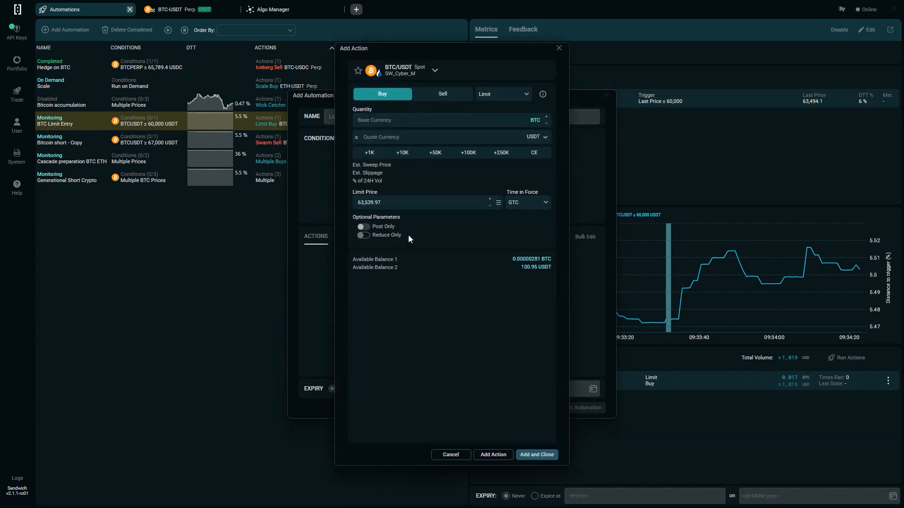
click(409, 75)
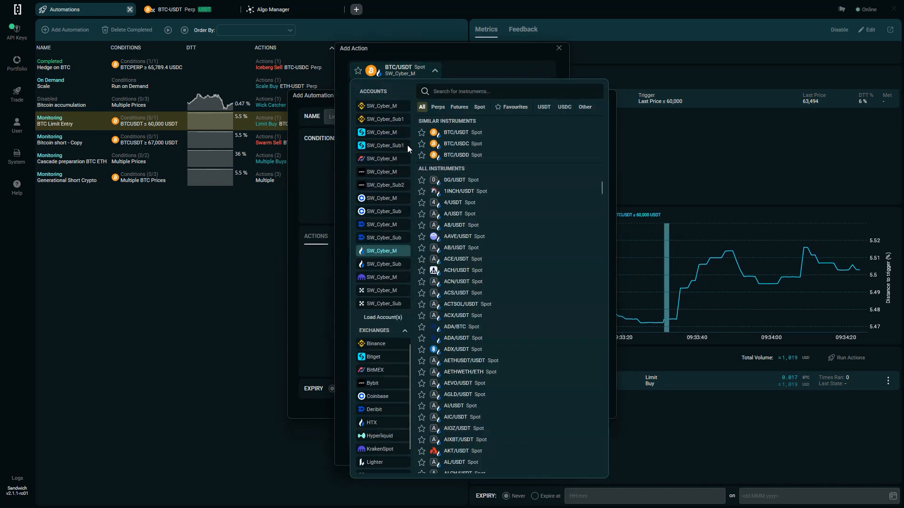
click(379, 118)
click(471, 141)
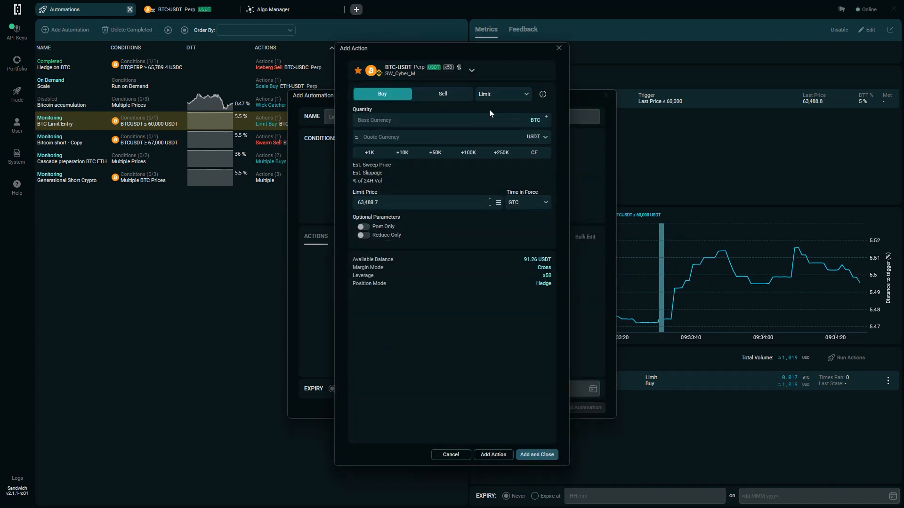
click(509, 96)
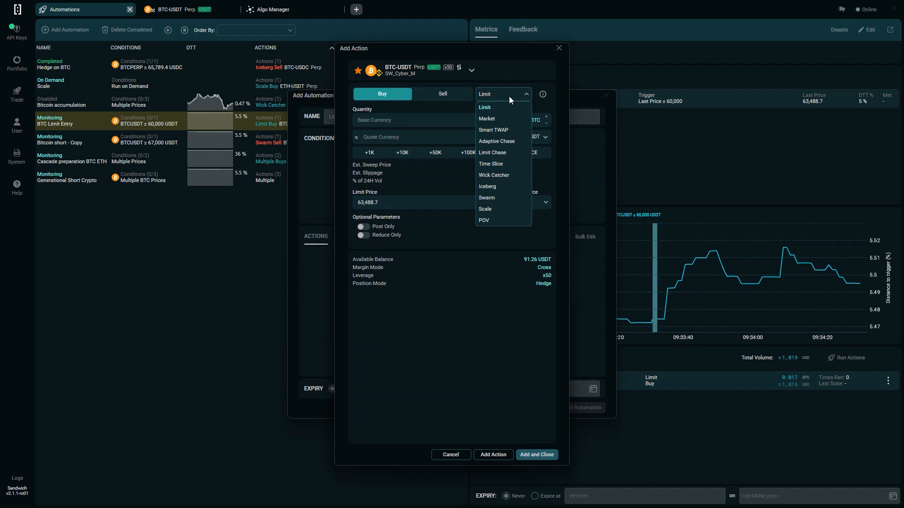
click(513, 131)
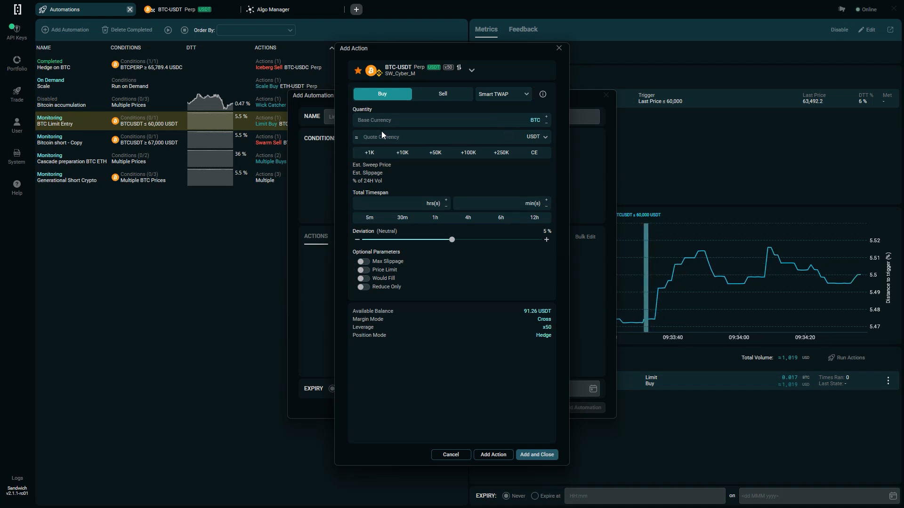
- Set the Smart TWAP quantity to 0.031 BTC, timespan to 5 minutes and deviation to 2 %, and add the action
click(371, 153)
click(372, 155)
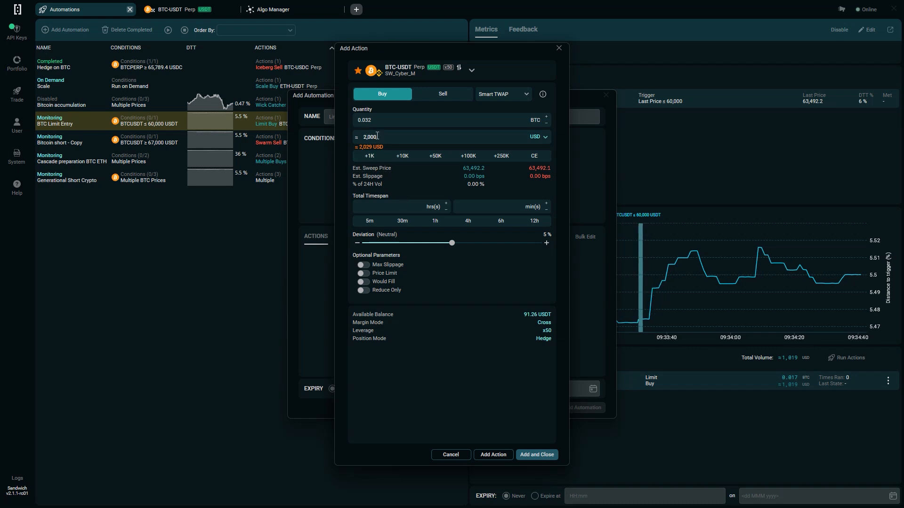
click(373, 121)
key(BackSpace)
text(1)
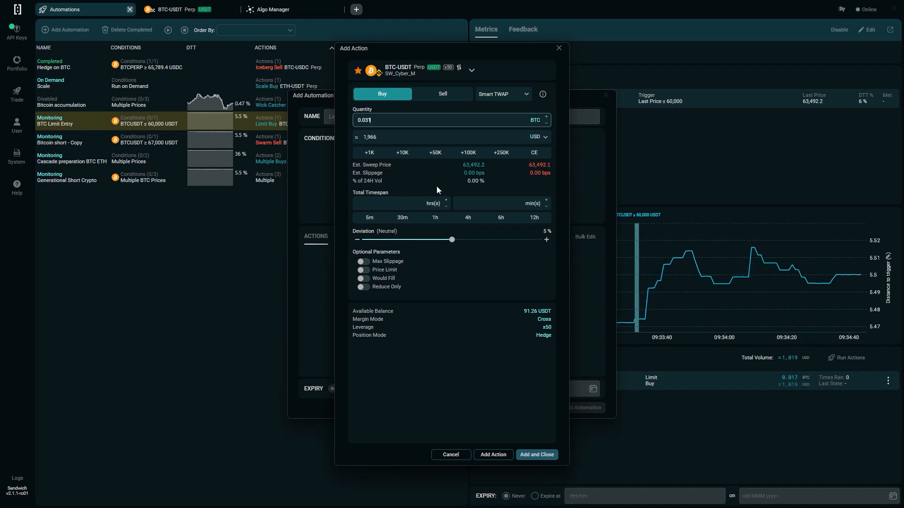
click(377, 217)
drag(448, 241, 411, 242)
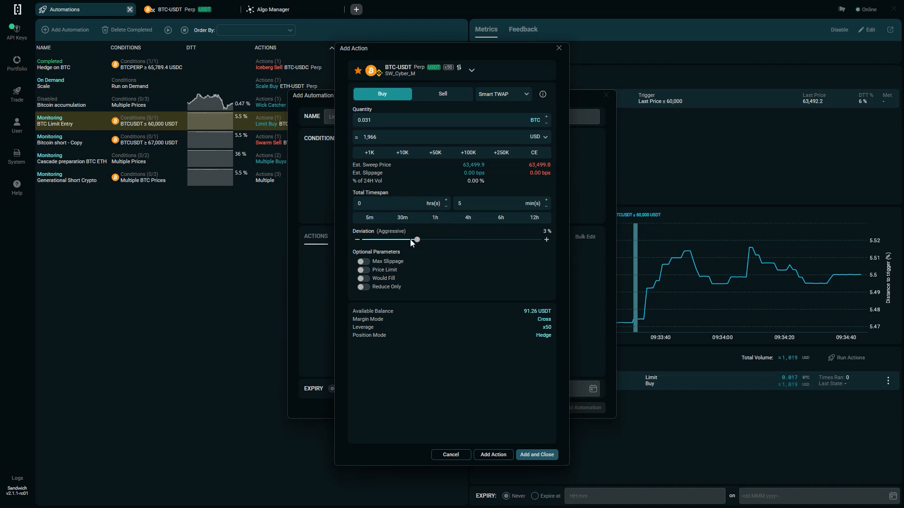
click(541, 454)
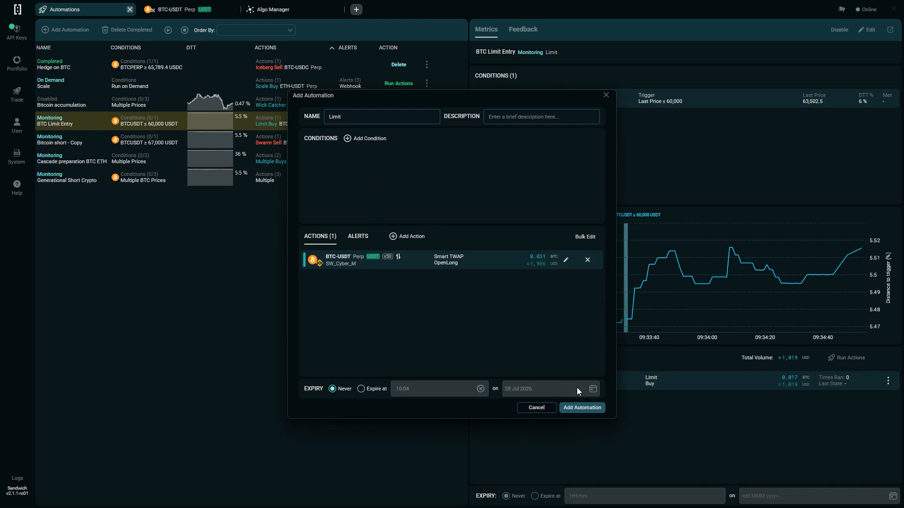
- Add and confirm the Limit automation without conditions, then run its actions on demand
click(581, 408)
click(510, 317)
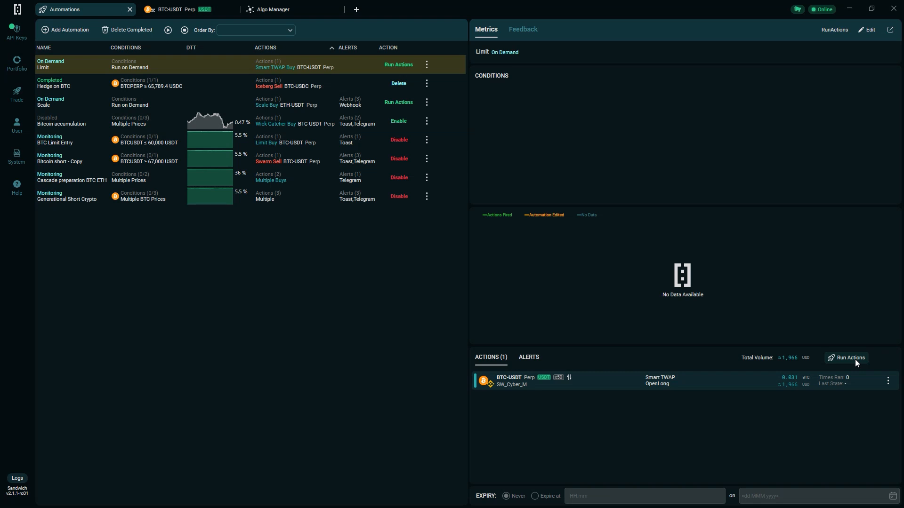
click(851, 358)
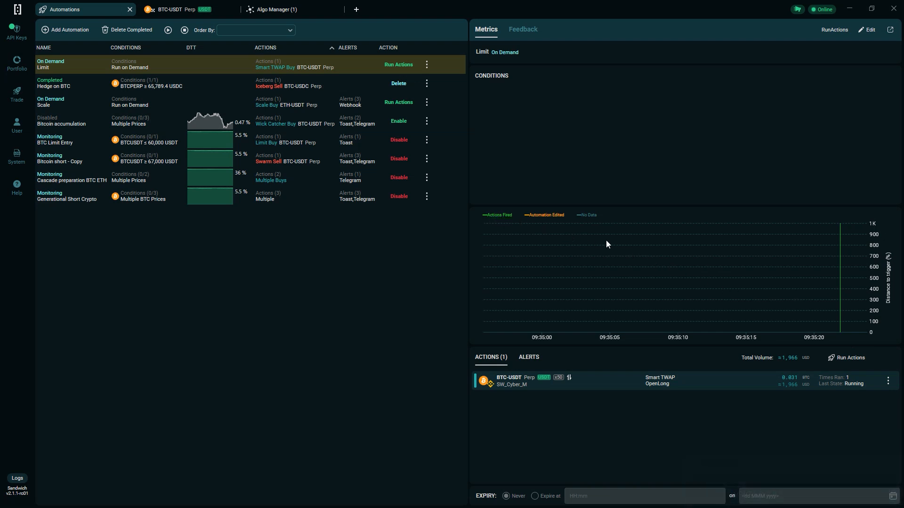
- Examine the running BTC-USDT Smart TWAP in the Algo Manager and jump back to the automation that started it
click(277, 10)
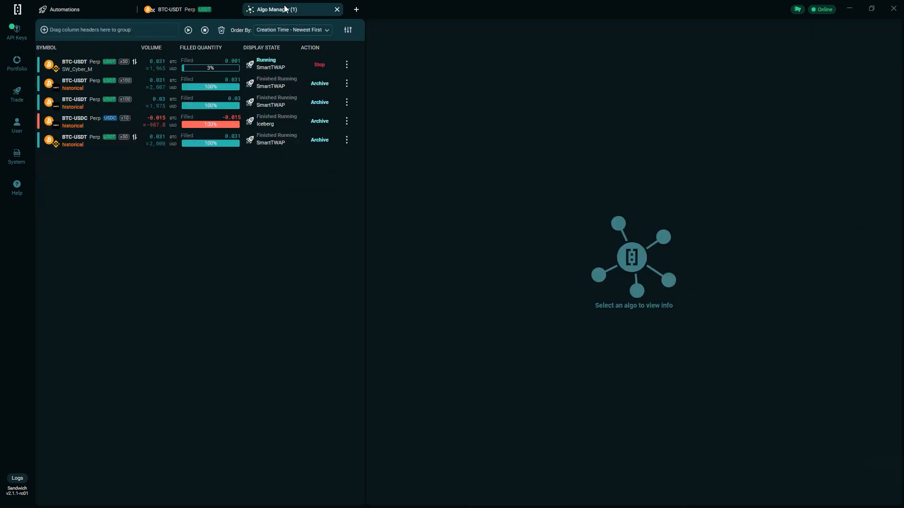
click(188, 70)
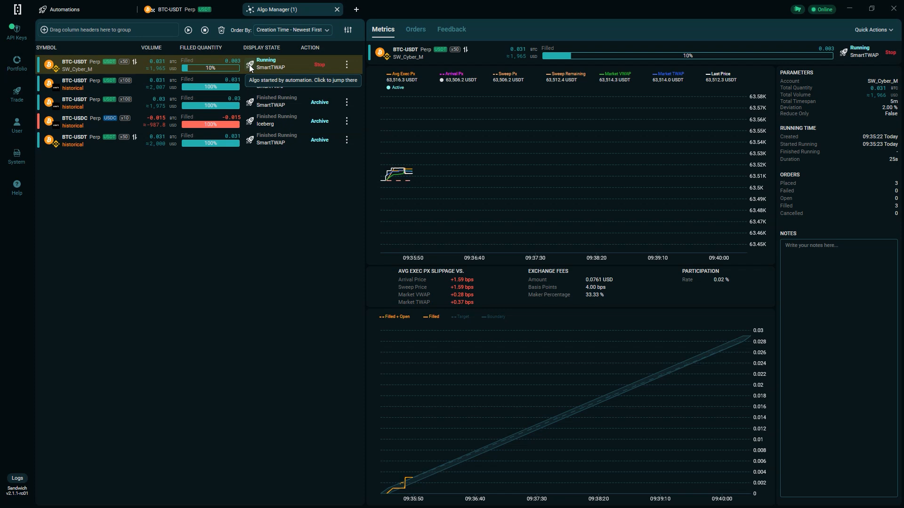
click(249, 64)
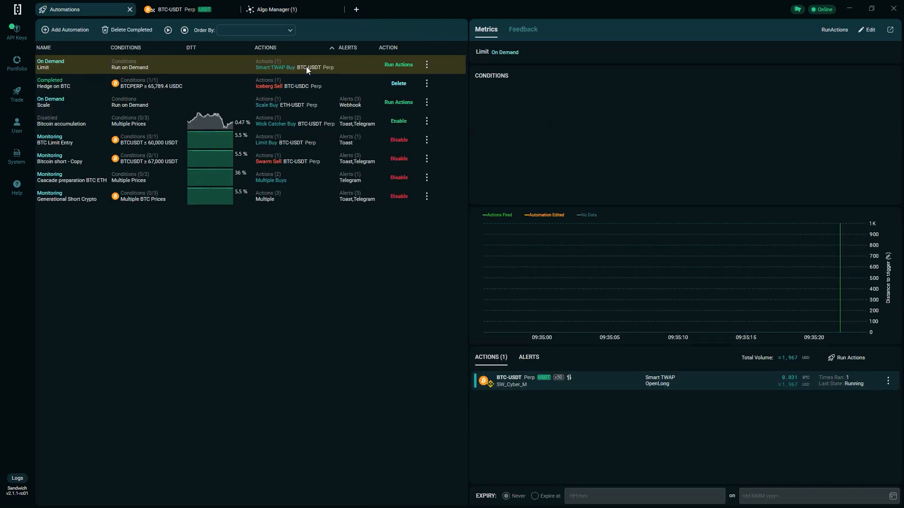
- Show the details of the Generational Short Crypto automation
click(301, 200)
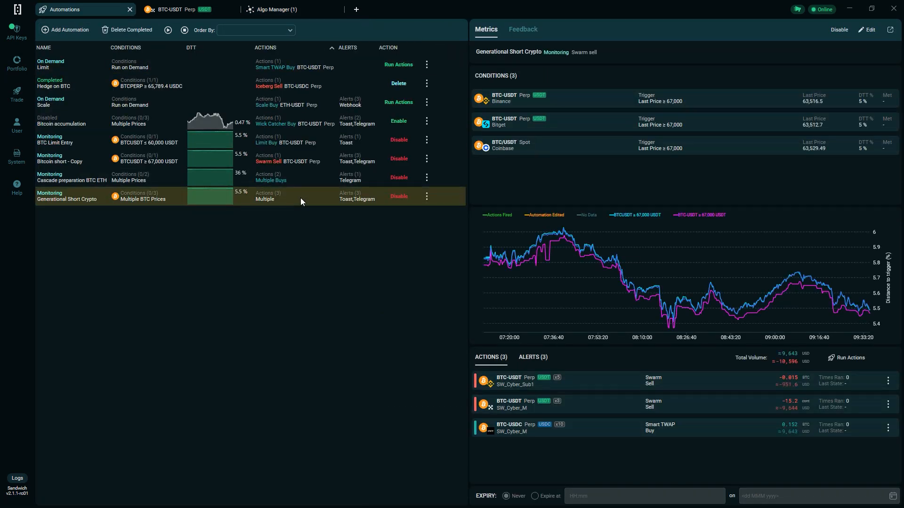